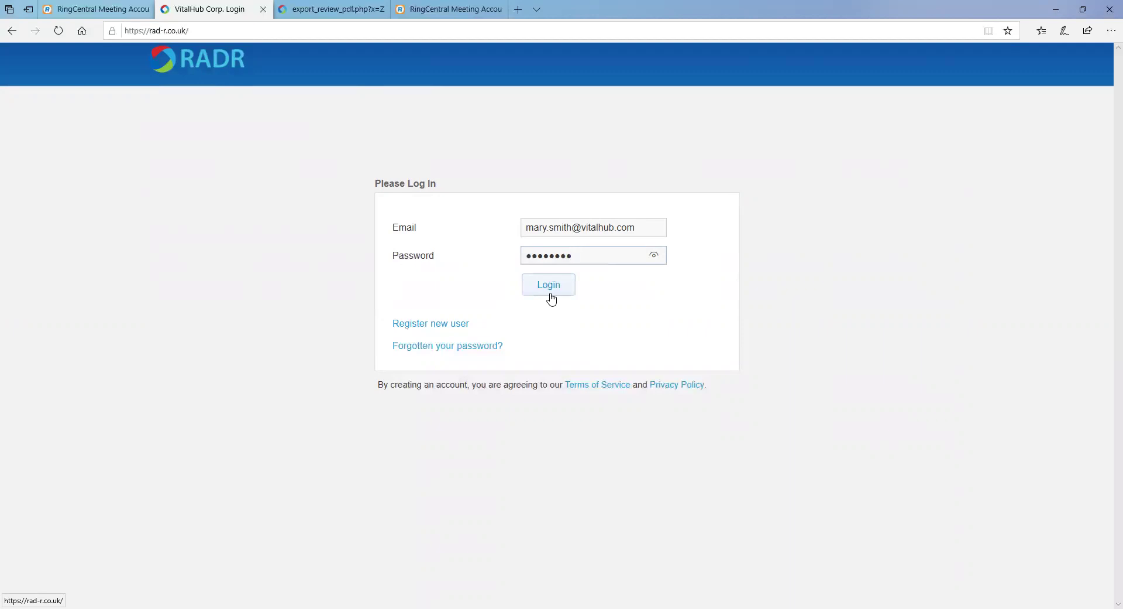
Log into the trust account and go to the Reports page.
{"action": "left_click", "coordinate": [551, 299]}
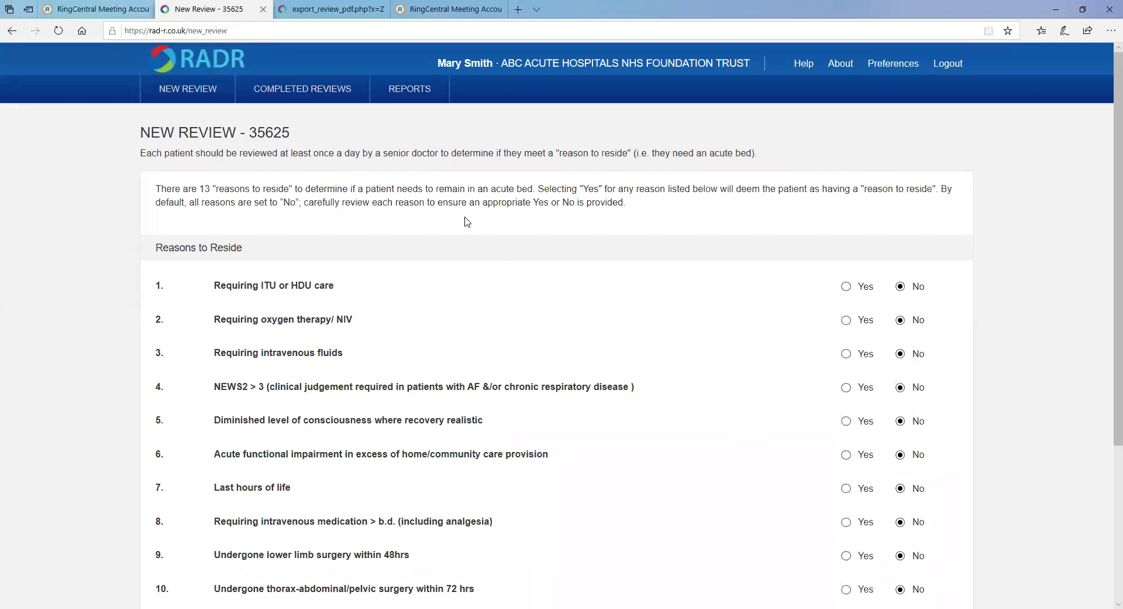
{"action": "left_click", "coordinate": [410, 103]}
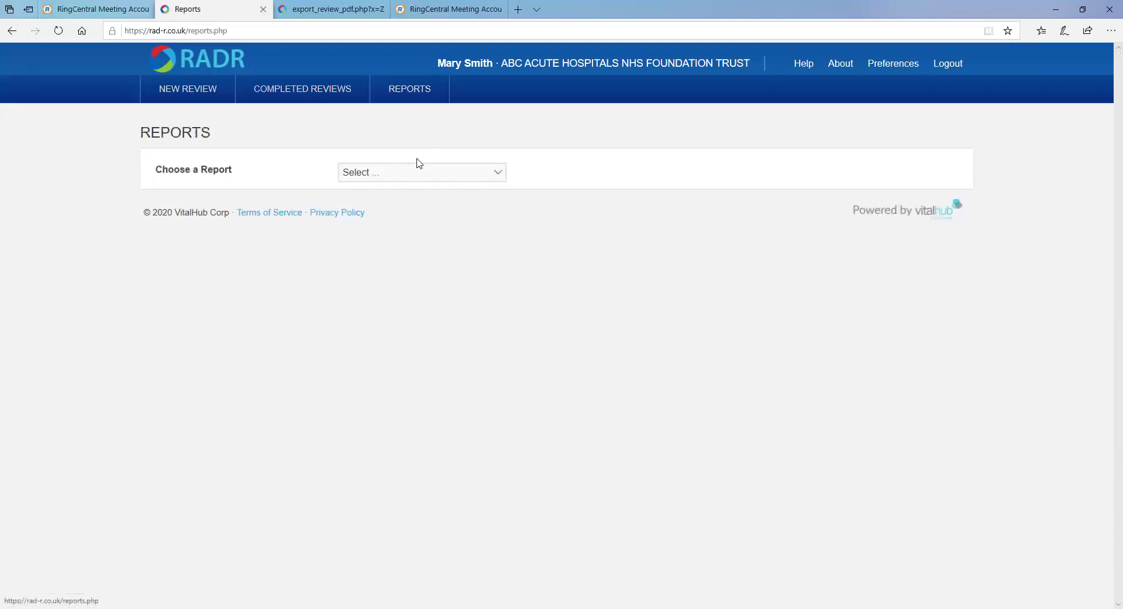
Generate the Daily Discharge report for 23 April 2020 and scroll through its DIS001–DIS005b tables.
{"action": "left_click", "coordinate": [414, 175]}
{"action": "left_click", "coordinate": [406, 185]}
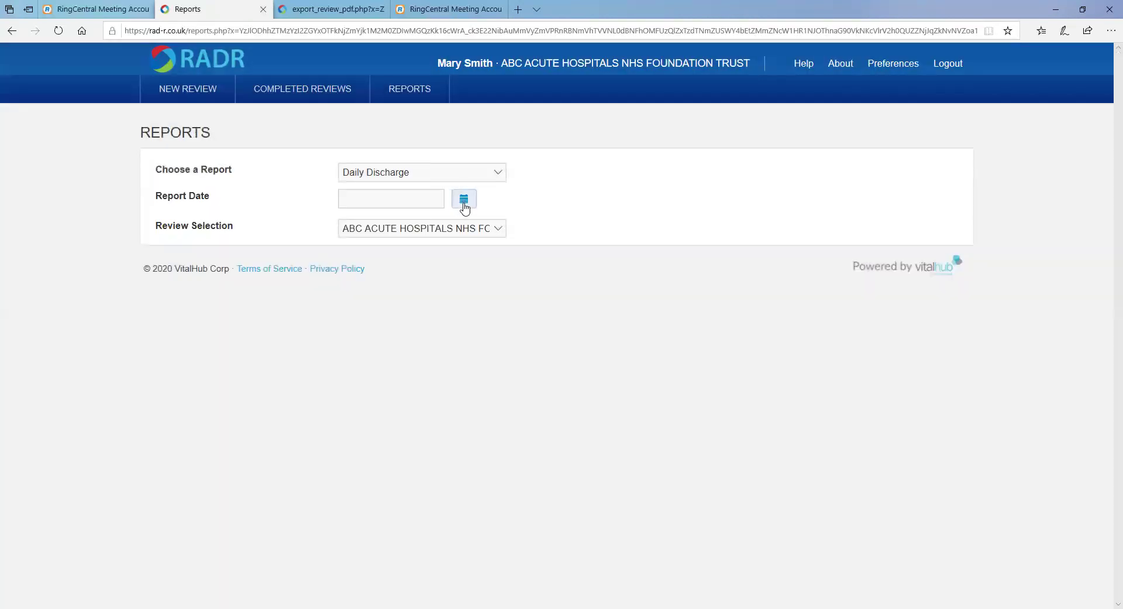
{"action": "left_click", "coordinate": [464, 206]}
{"action": "left_click", "coordinate": [433, 331]}
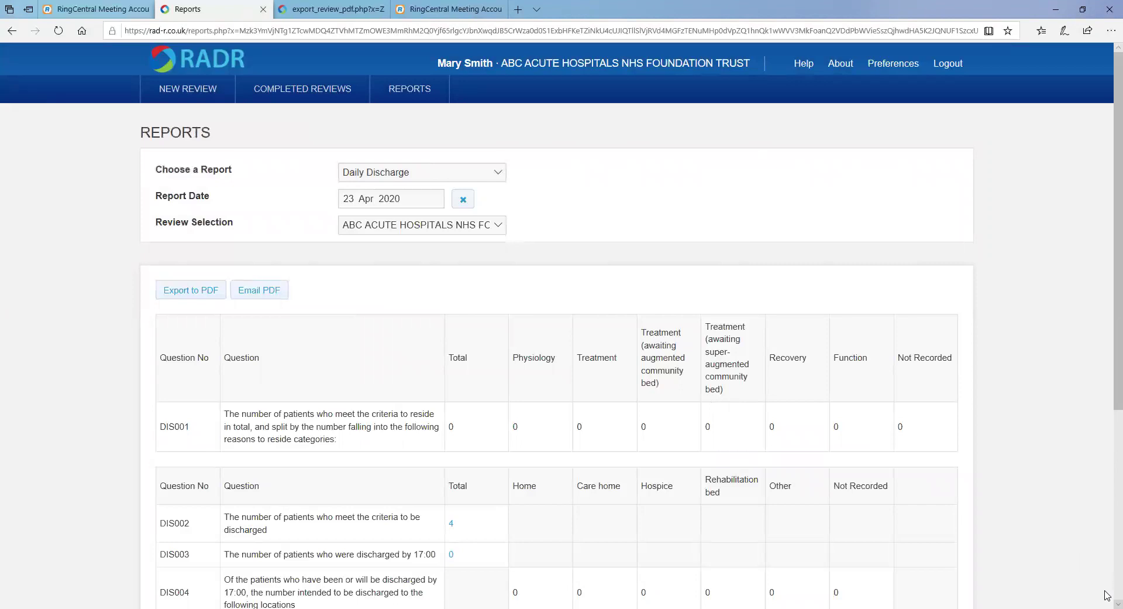
{"action": "scroll", "coordinate": [1107, 595], "scroll_direction": "down", "scroll_amount": 4}
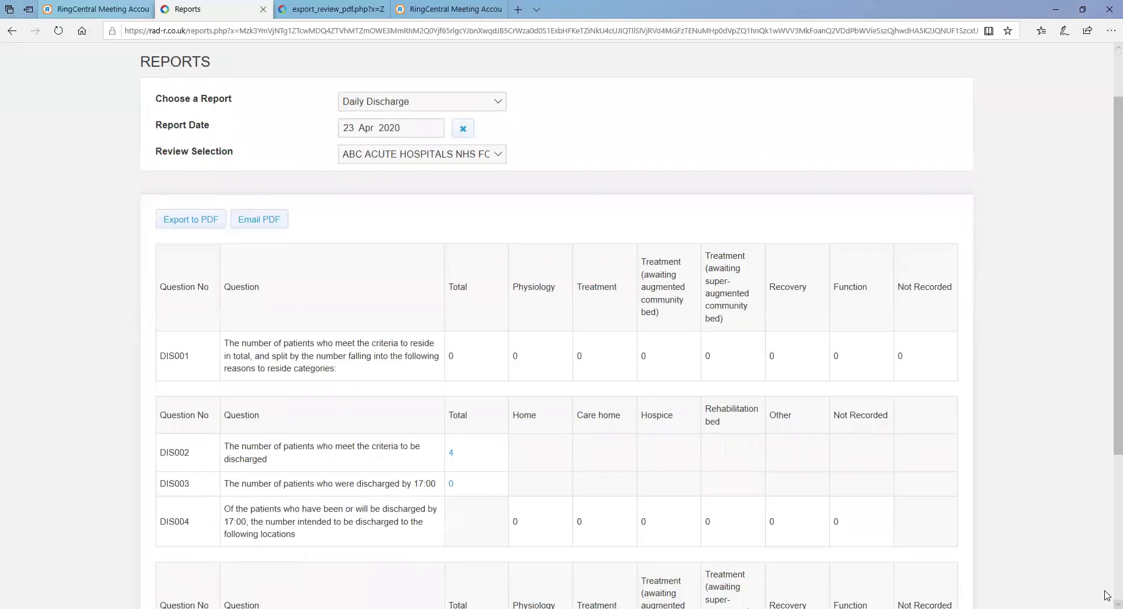
{"action": "scroll", "coordinate": [1108, 595], "scroll_direction": "down", "scroll_amount": 2}
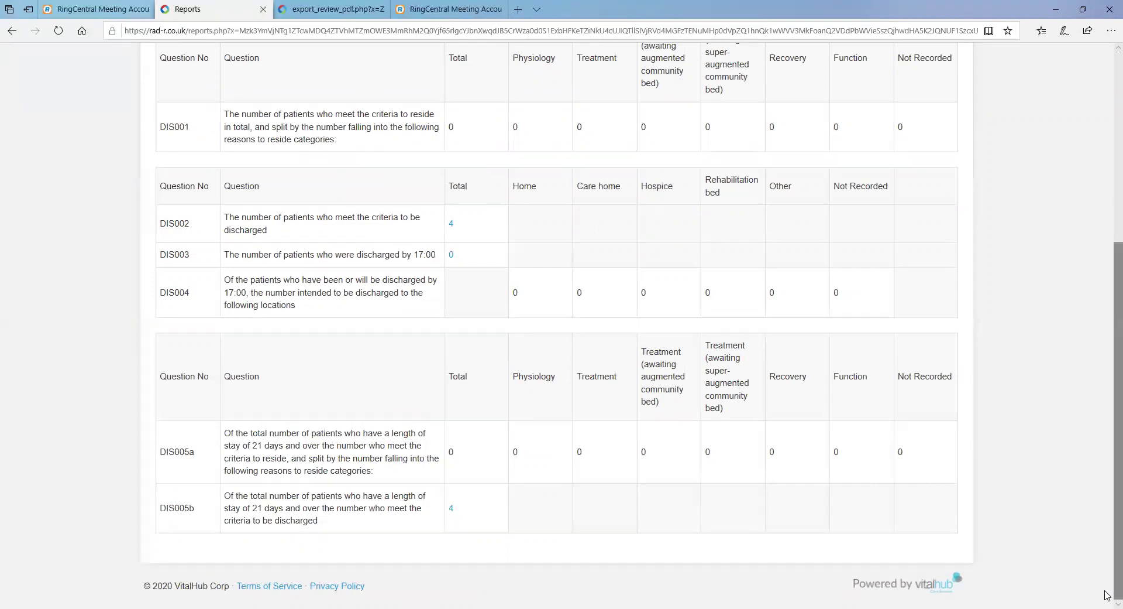
{"action": "scroll", "coordinate": [1106, 595], "scroll_direction": "up", "scroll_amount": 5}
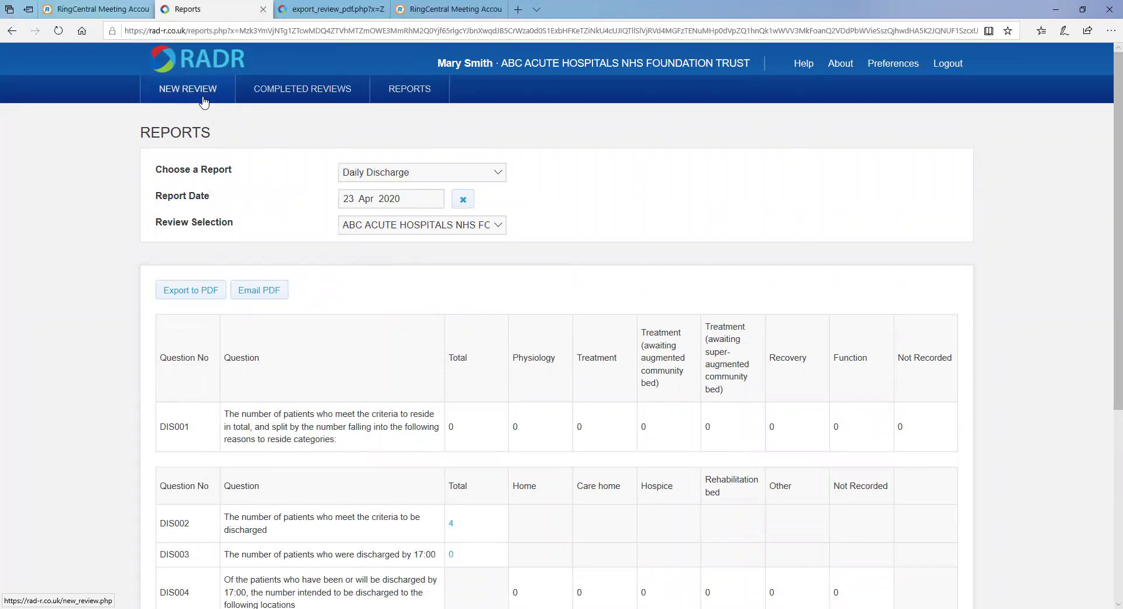
{"action": "left_click", "coordinate": [203, 100]}
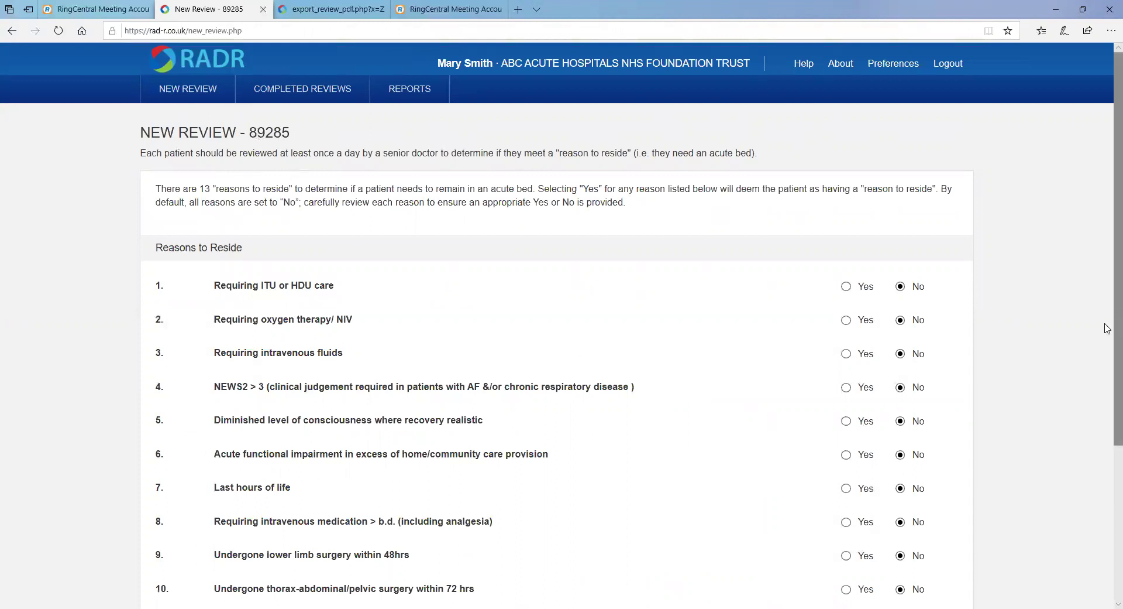
{"action": "scroll", "coordinate": [1107, 409], "scroll_direction": "down", "scroll_amount": 2}
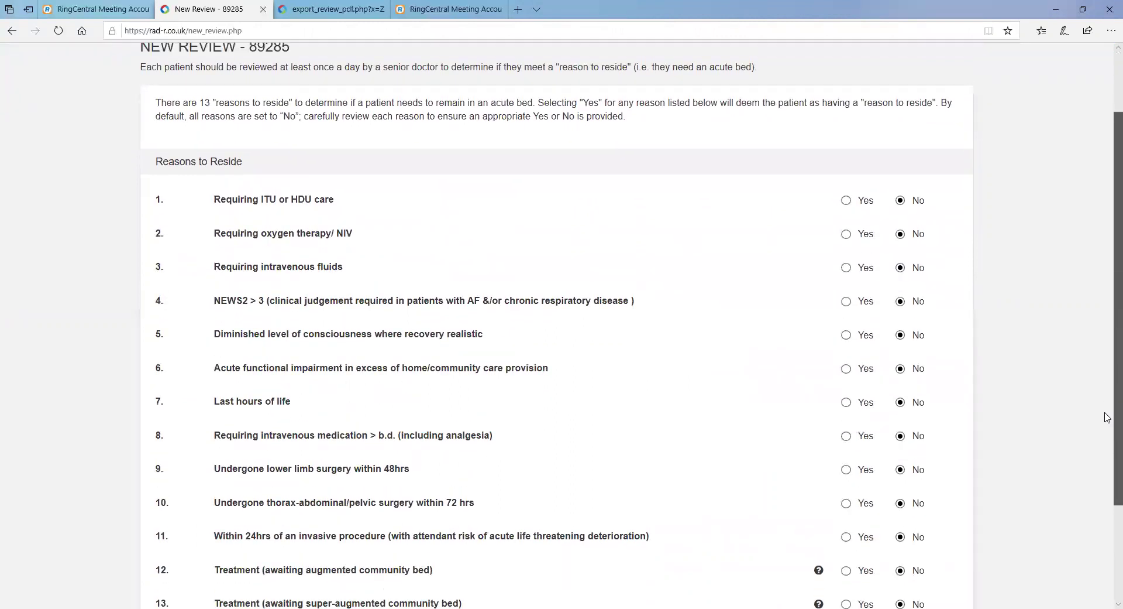
{"action": "scroll", "coordinate": [1108, 416], "scroll_direction": "down", "scroll_amount": 3}
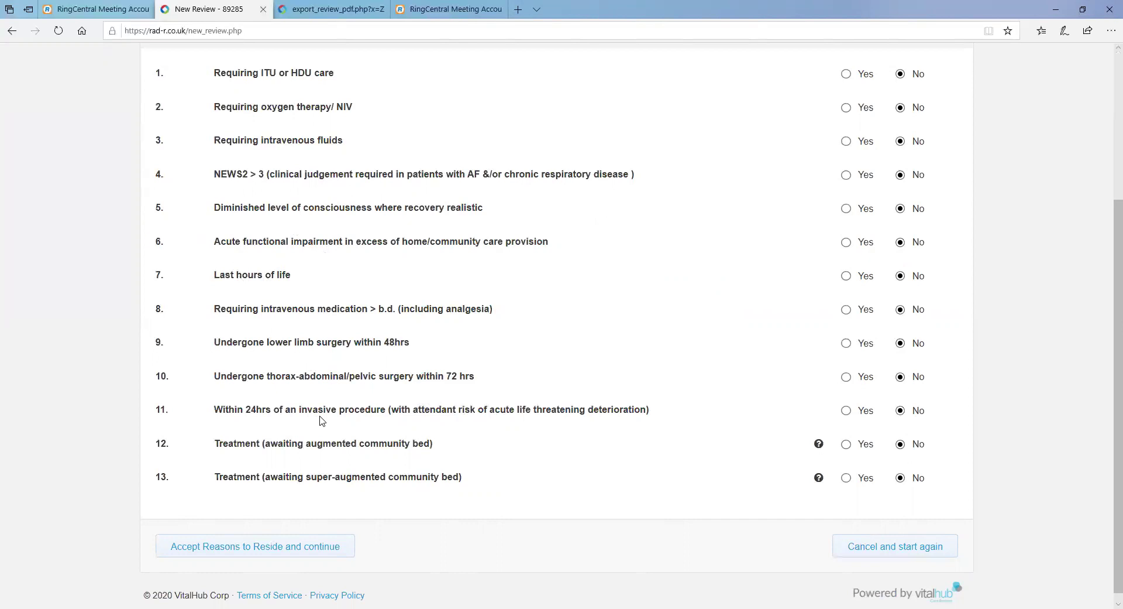
{"action": "left_click", "coordinate": [253, 547]}
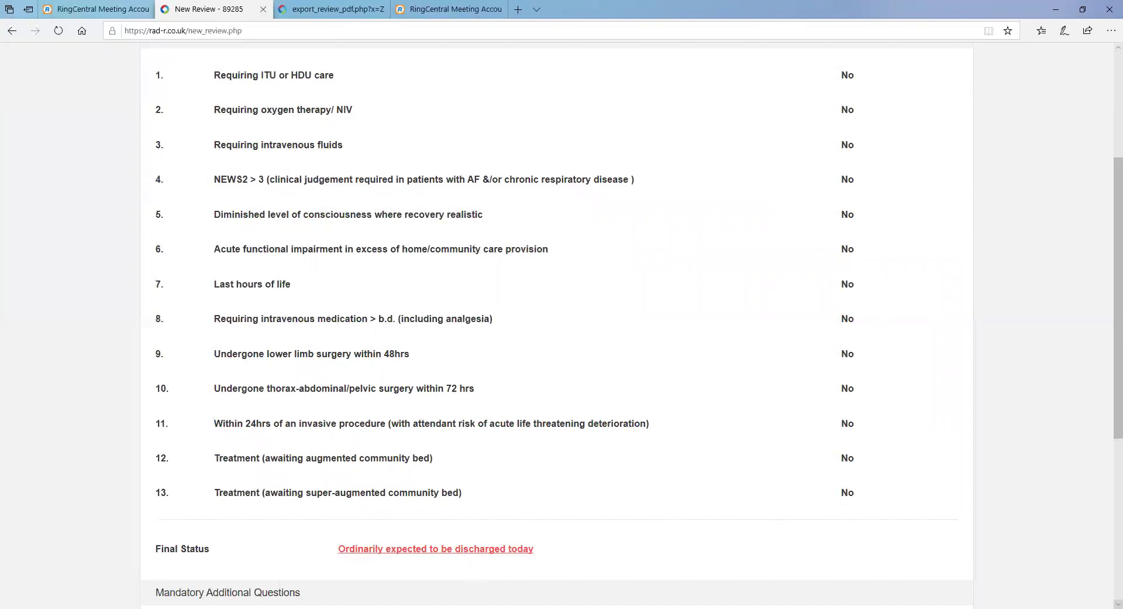
Set discharge by 17:00 today, destination Home, and length of stay 21 days or over.
{"action": "scroll", "coordinate": [1107, 595], "scroll_direction": "down", "scroll_amount": 5}
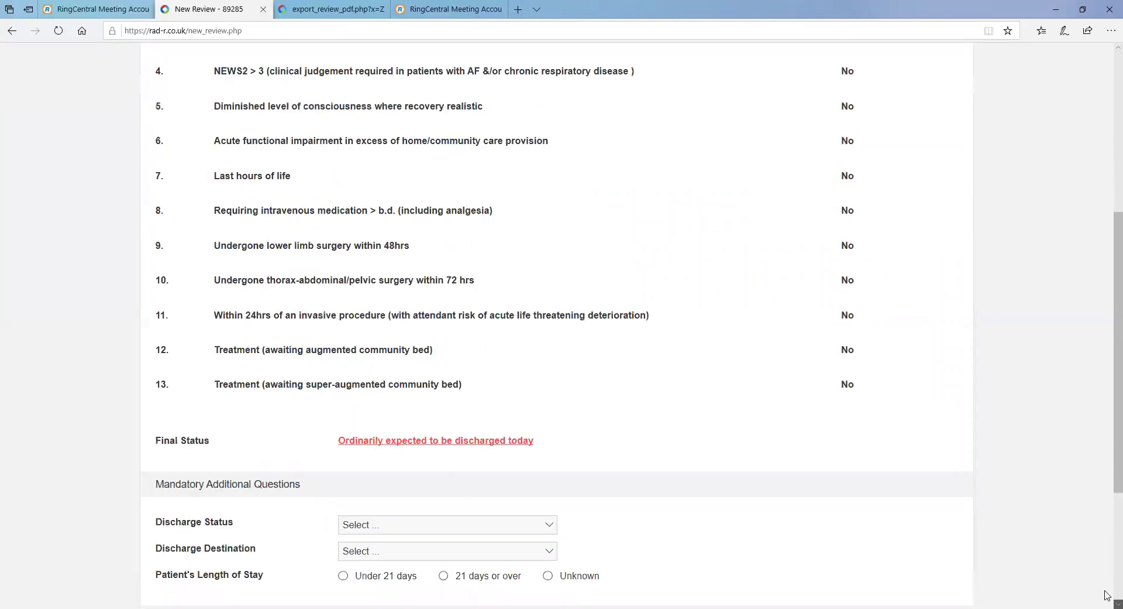
{"action": "scroll", "coordinate": [593, 366], "scroll_direction": "down", "scroll_amount": 1}
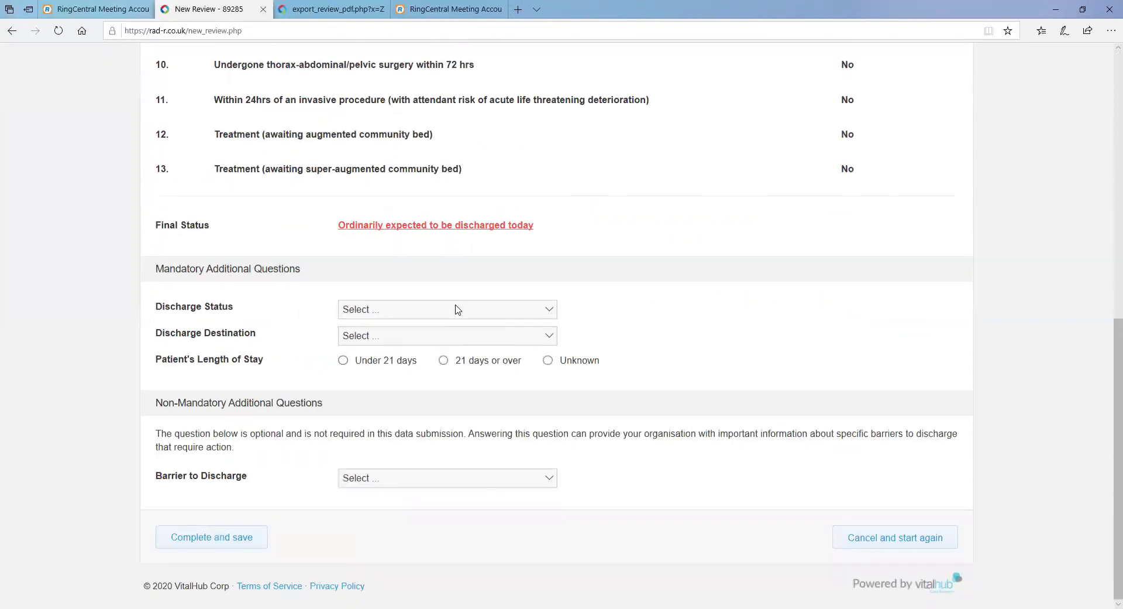
{"action": "left_click", "coordinate": [458, 310]}
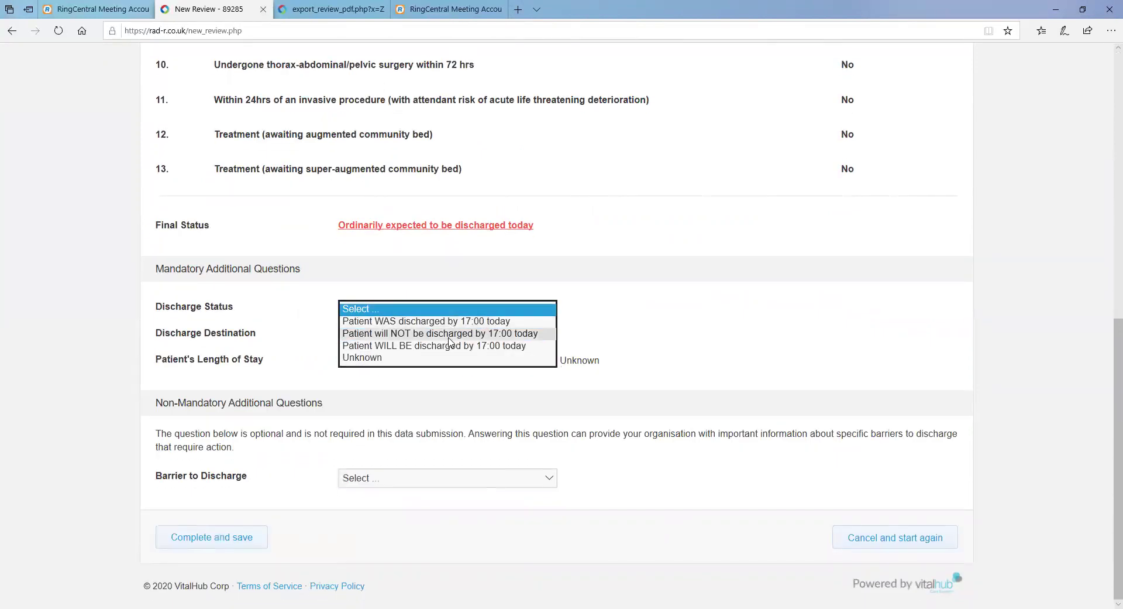
{"action": "left_click", "coordinate": [450, 346]}
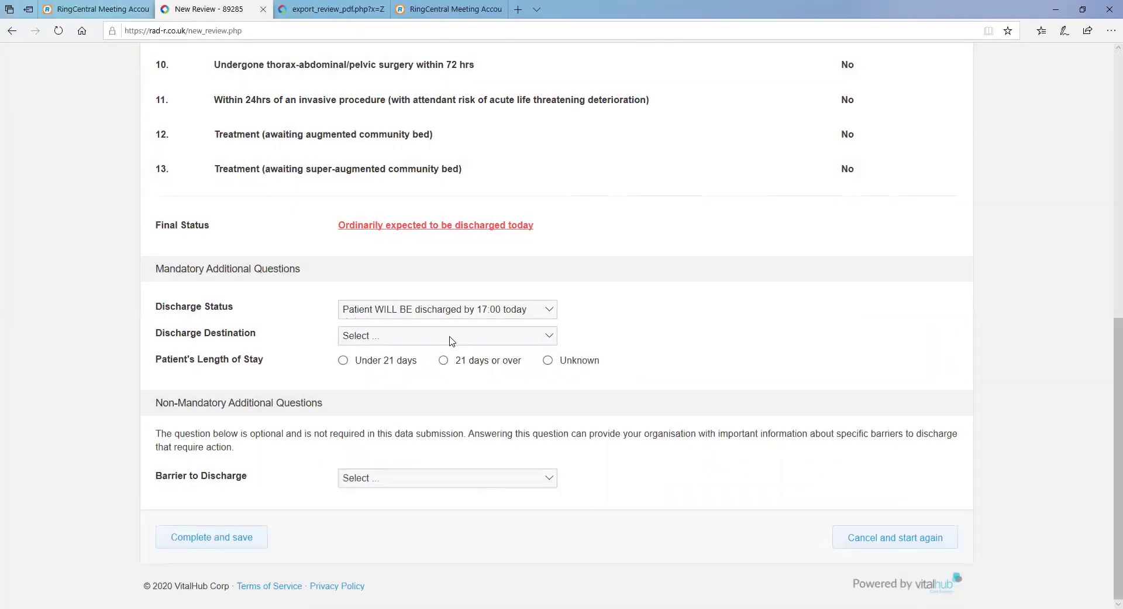
{"action": "left_click", "coordinate": [450, 339]}
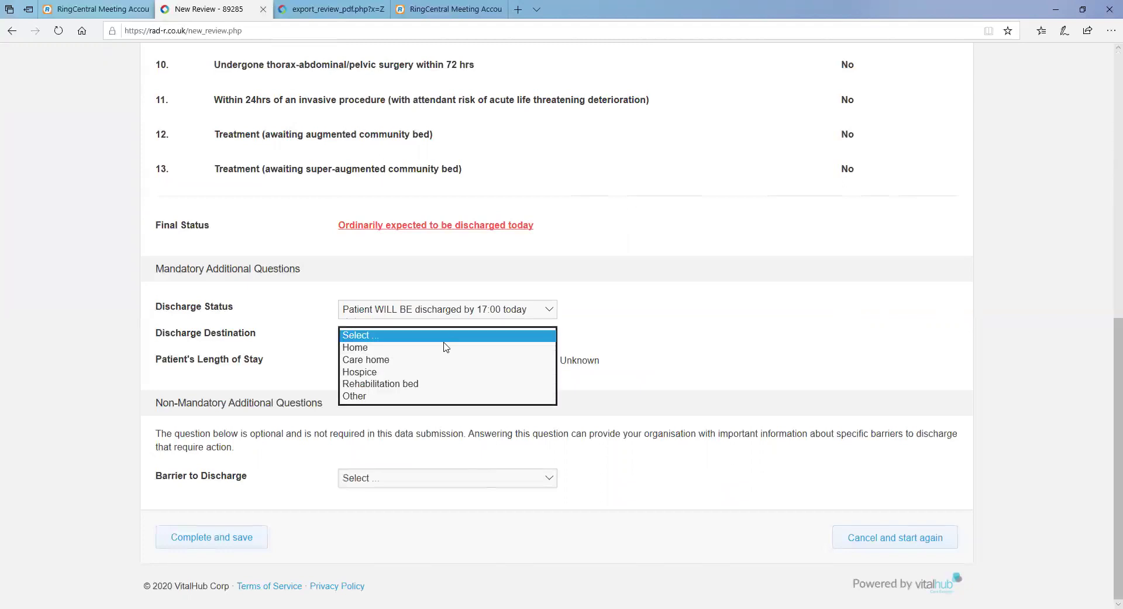
{"action": "left_click", "coordinate": [441, 347]}
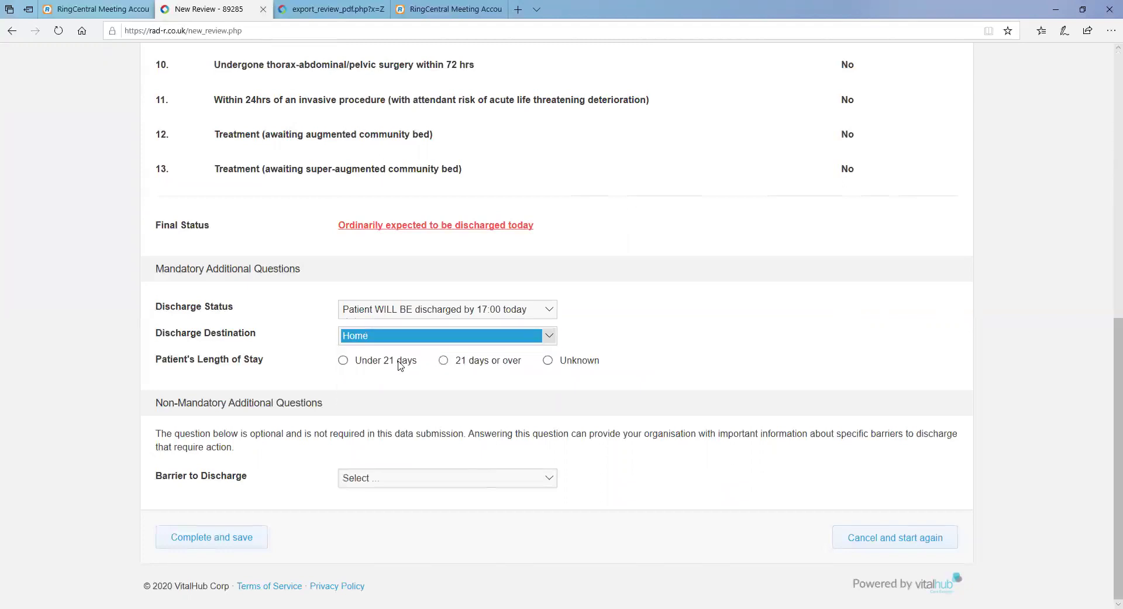
{"action": "left_click", "coordinate": [444, 361]}
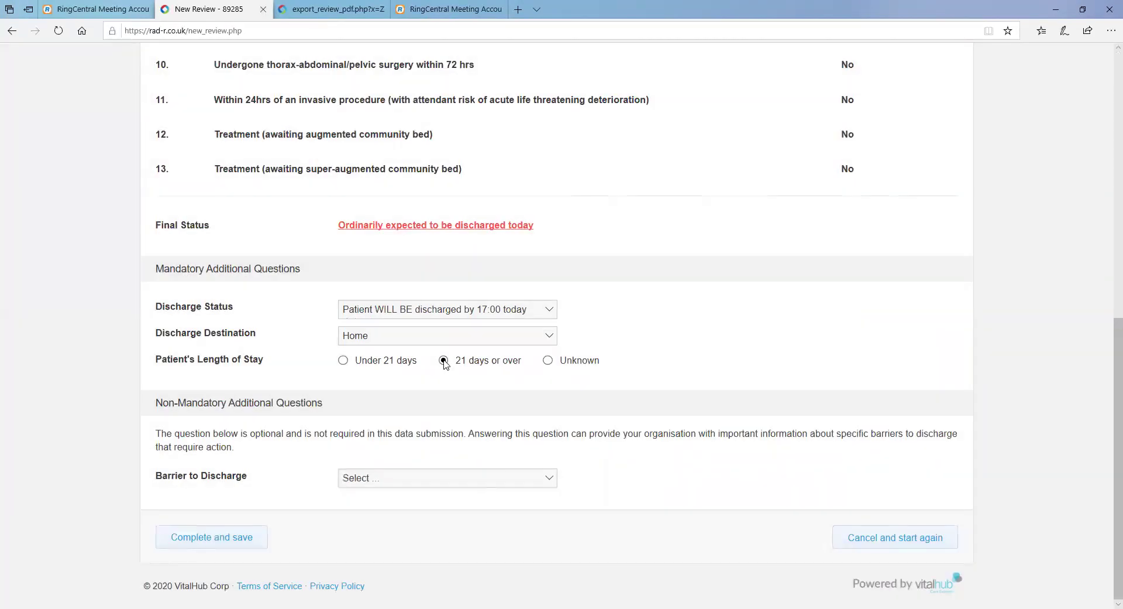
Leave the barrier to discharge unset, complete and save the review, and export it to PDF.
{"action": "left_click", "coordinate": [474, 479]}
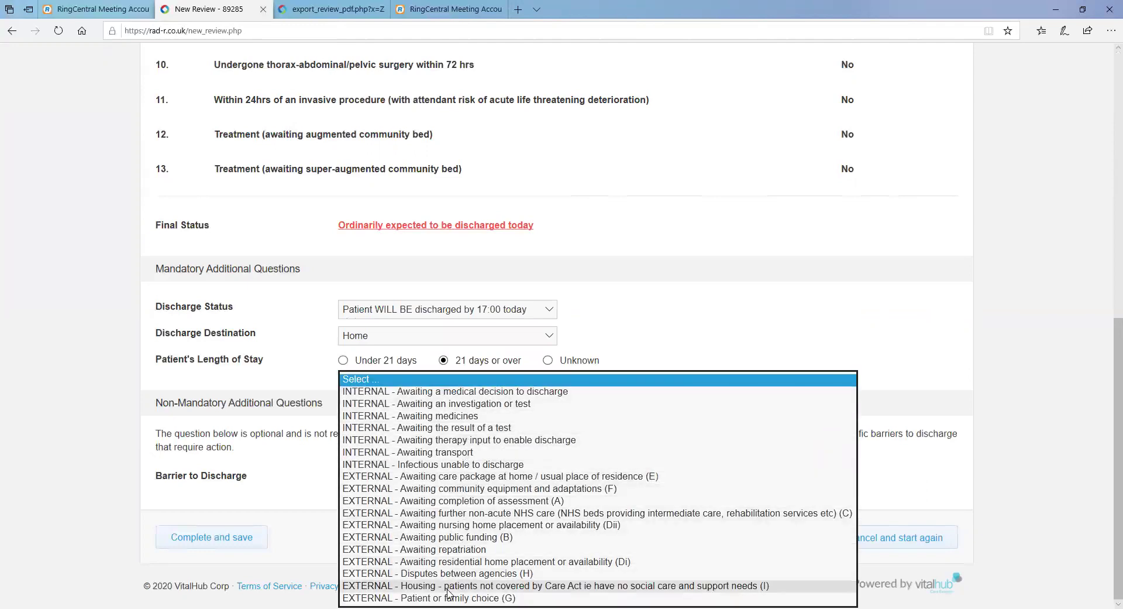
{"action": "left_click", "coordinate": [282, 475]}
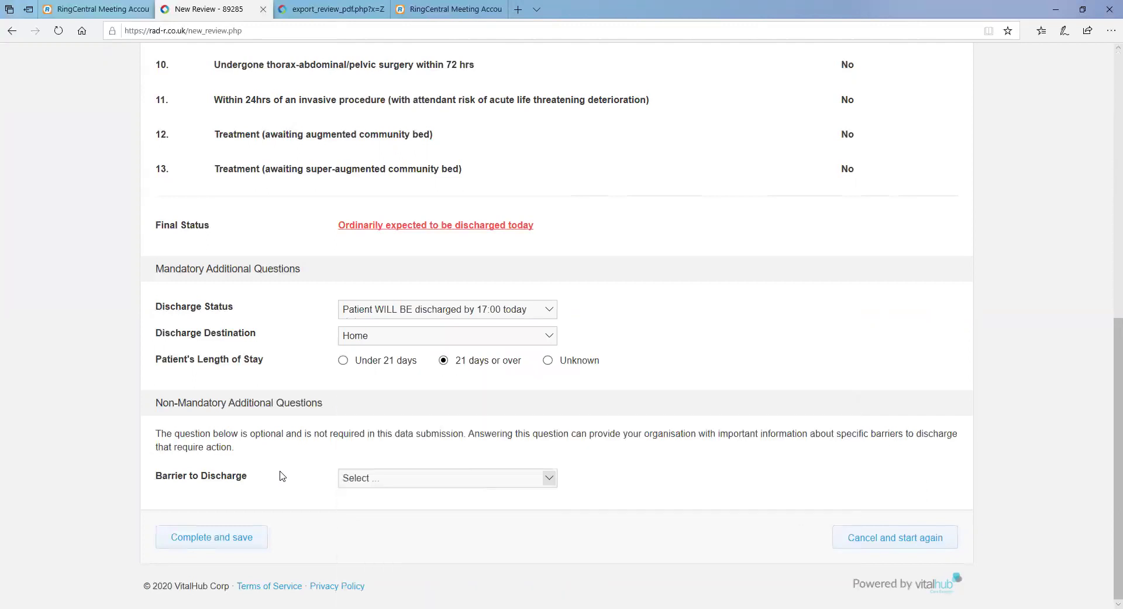
{"action": "left_click", "coordinate": [215, 539]}
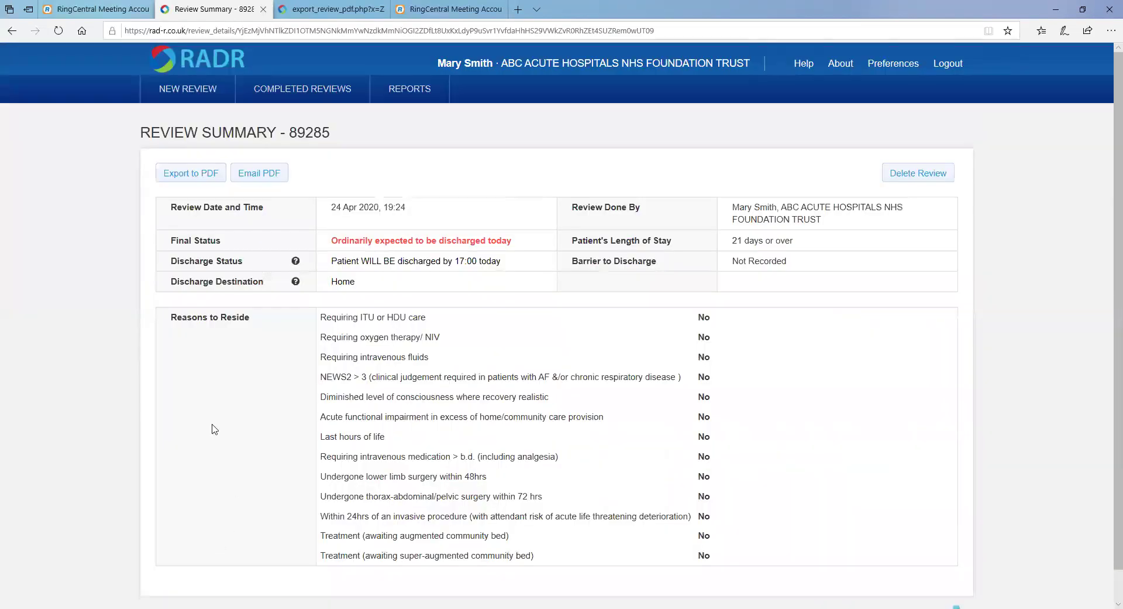
{"action": "left_click", "coordinate": [202, 173]}
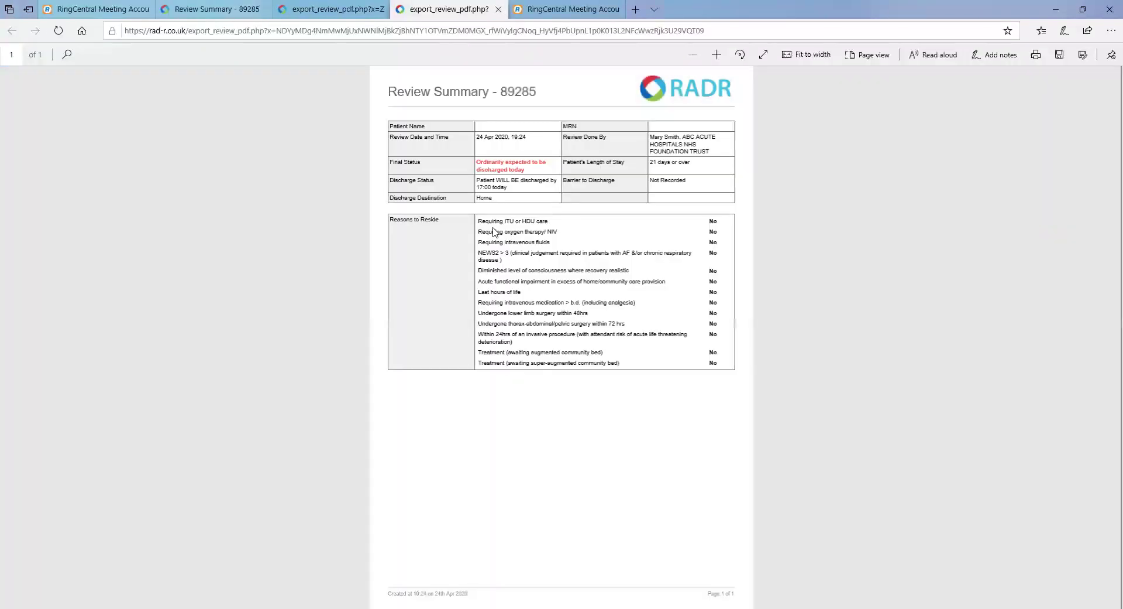
{"action": "scroll", "coordinate": [496, 229], "scroll_direction": "up", "scroll_amount": 3}
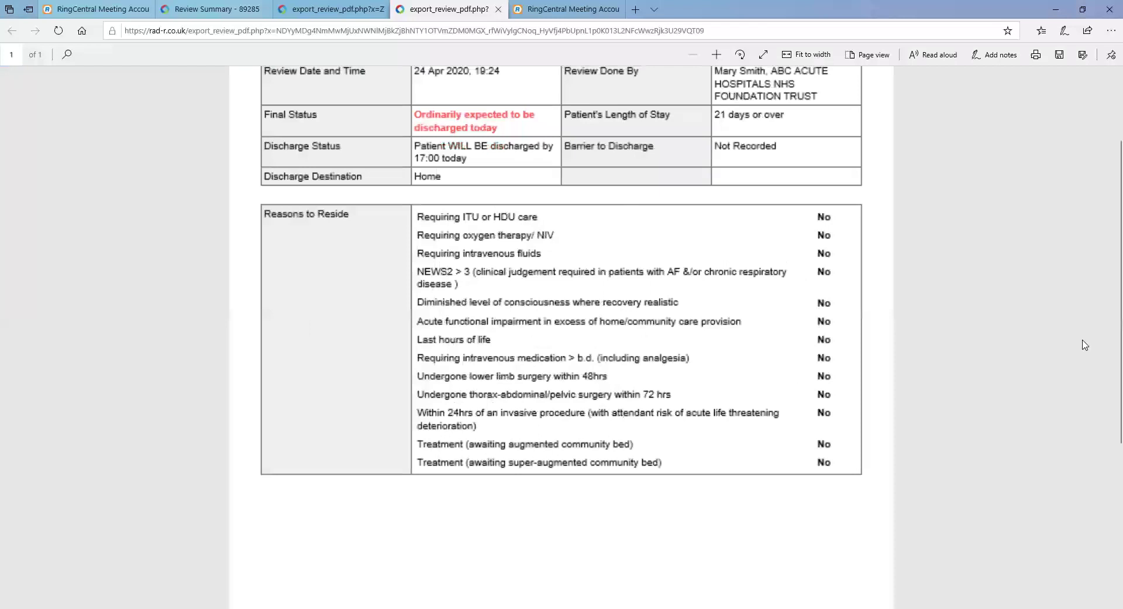
{"action": "scroll", "coordinate": [664, 204], "scroll_direction": "up", "scroll_amount": 2}
{"action": "scroll", "coordinate": [587, 173], "scroll_direction": "up", "scroll_amount": 1}
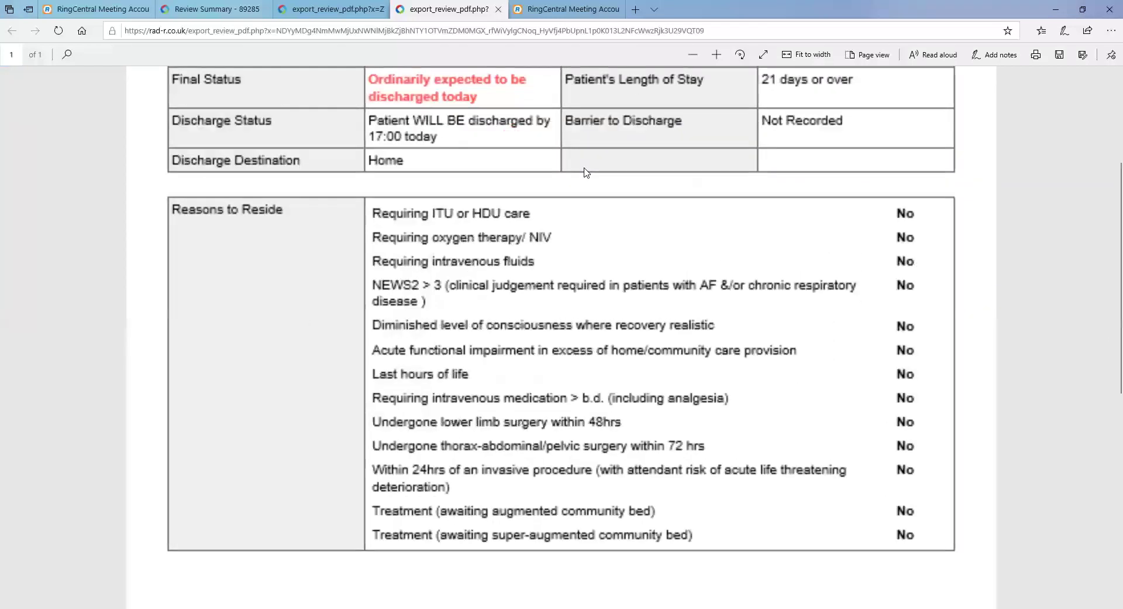
{"action": "scroll", "coordinate": [807, 202], "scroll_direction": "up", "scroll_amount": 3}
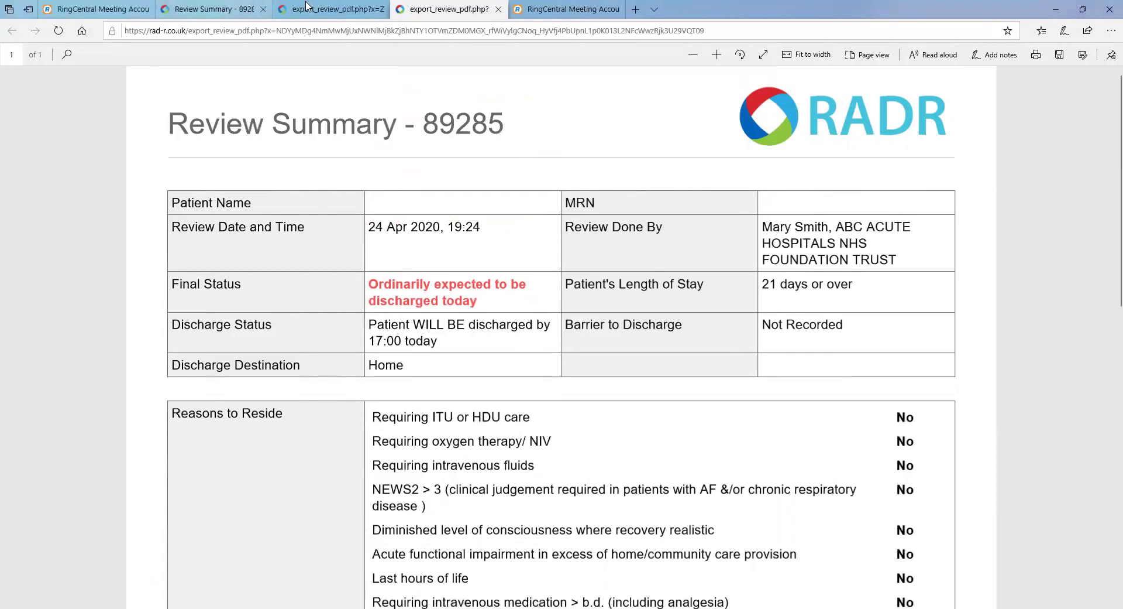
{"action": "left_click", "coordinate": [188, 5]}
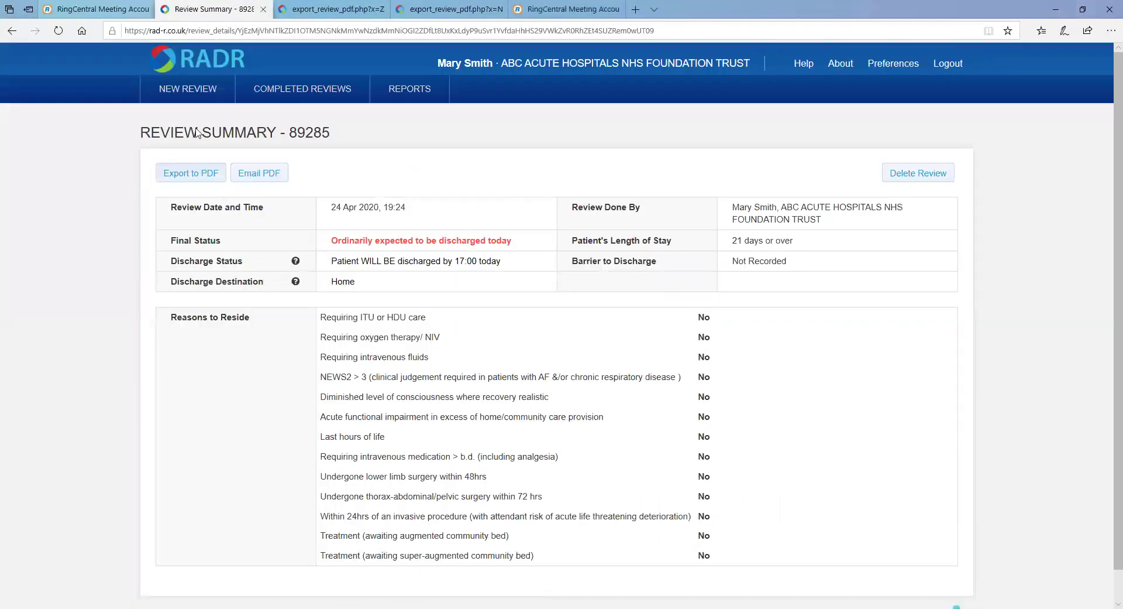
{"action": "left_click", "coordinate": [205, 94]}
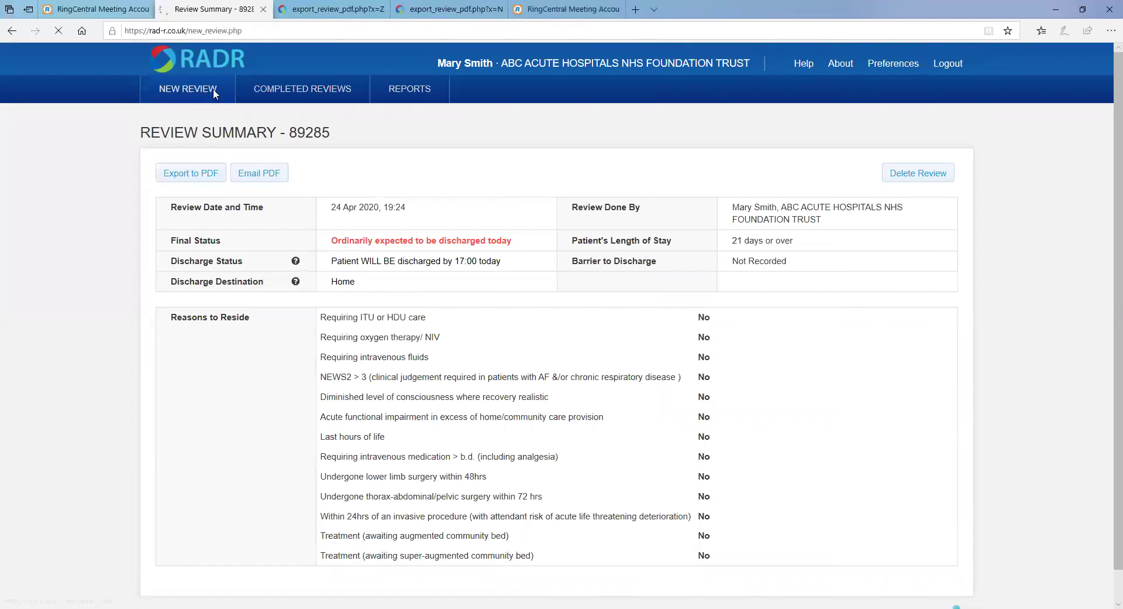
{"action": "scroll", "coordinate": [1104, 303], "scroll_direction": "down", "scroll_amount": 1}
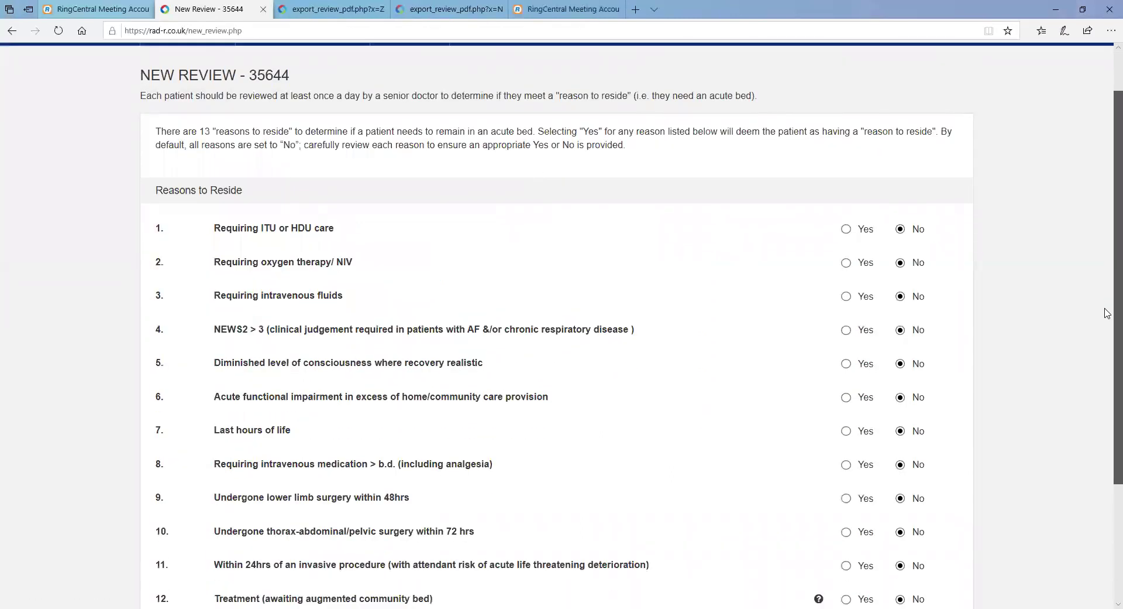
{"action": "scroll", "coordinate": [900, 193], "scroll_direction": "down", "scroll_amount": 1}
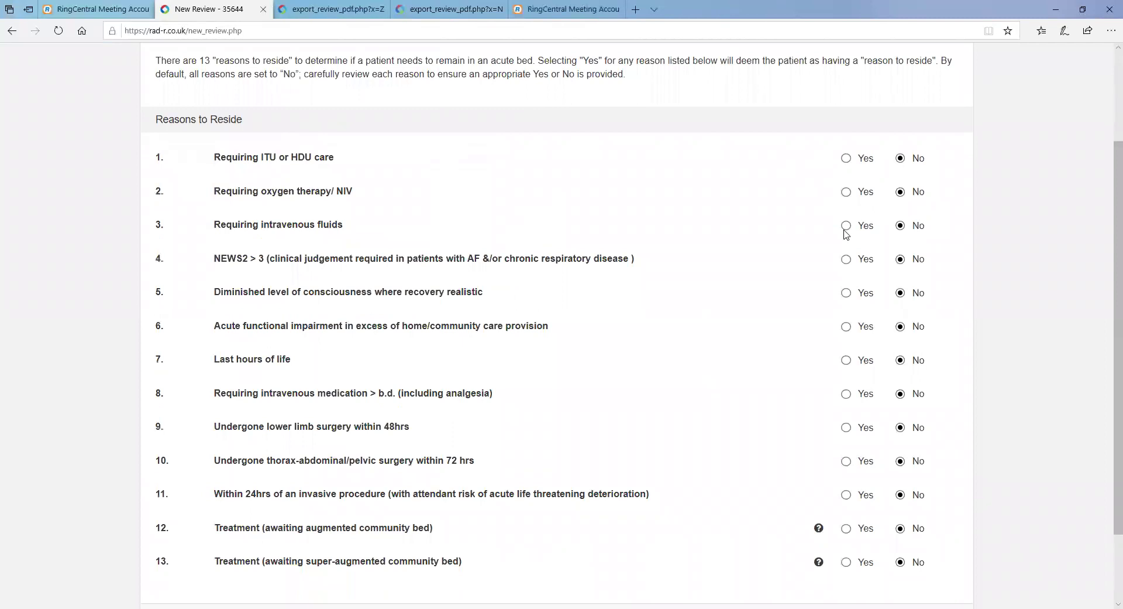
{"action": "scroll", "coordinate": [851, 230], "scroll_direction": "up", "scroll_amount": 1}
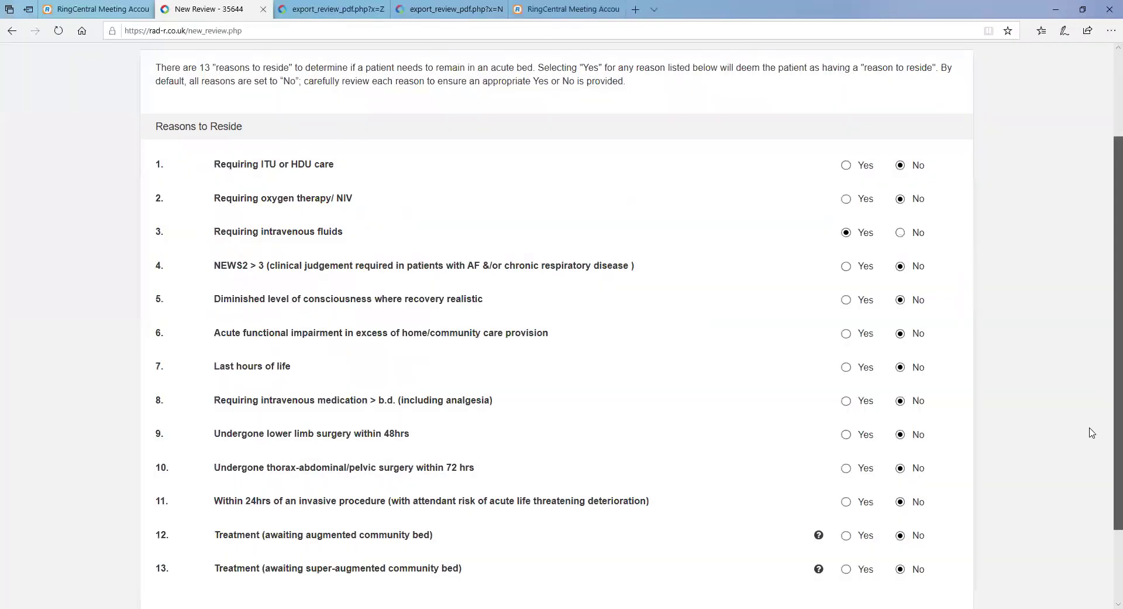
{"action": "scroll", "coordinate": [1089, 429], "scroll_direction": "down", "scroll_amount": 2}
{"action": "left_click", "coordinate": [297, 544]}
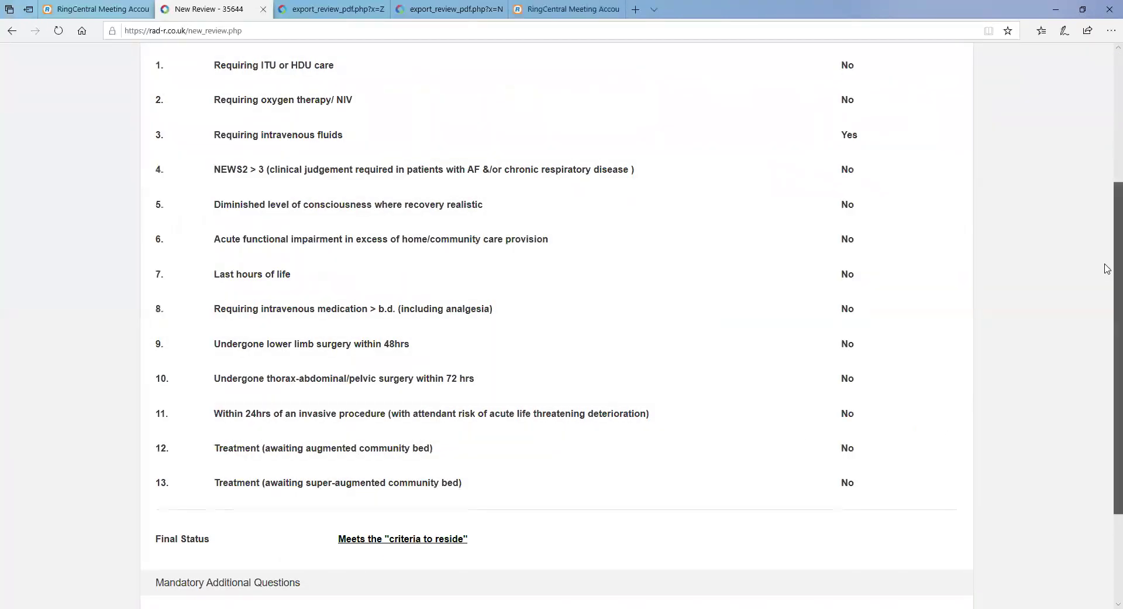
Set length of stay to under 21 days and save review 35644.
{"action": "scroll", "coordinate": [1108, 256], "scroll_direction": "down", "scroll_amount": 3}
{"action": "left_click", "coordinate": [343, 476]}
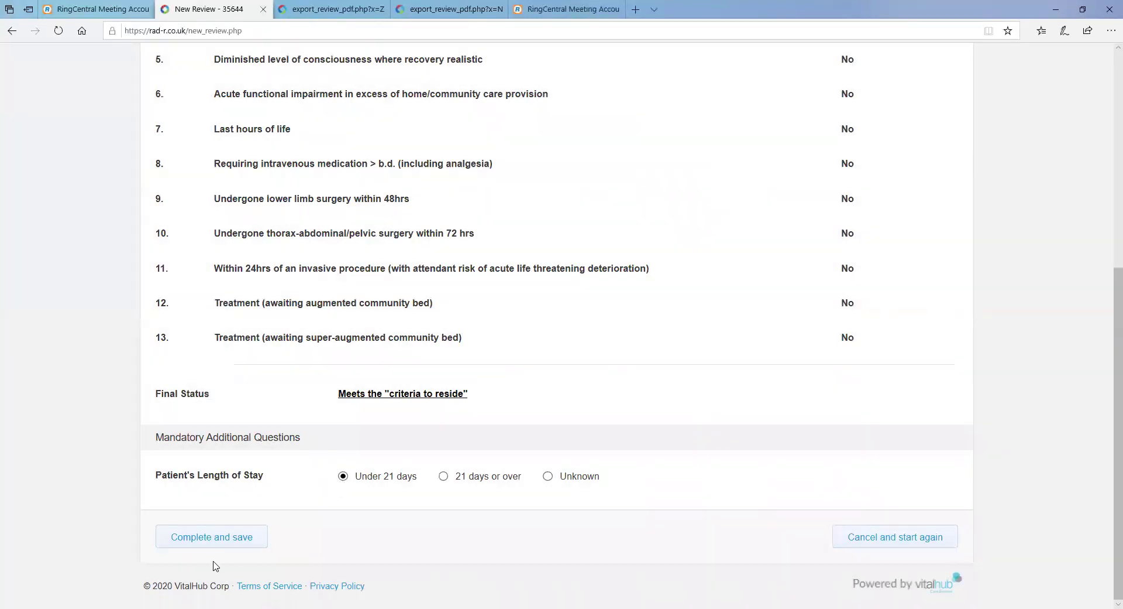
{"action": "left_click", "coordinate": [218, 541]}
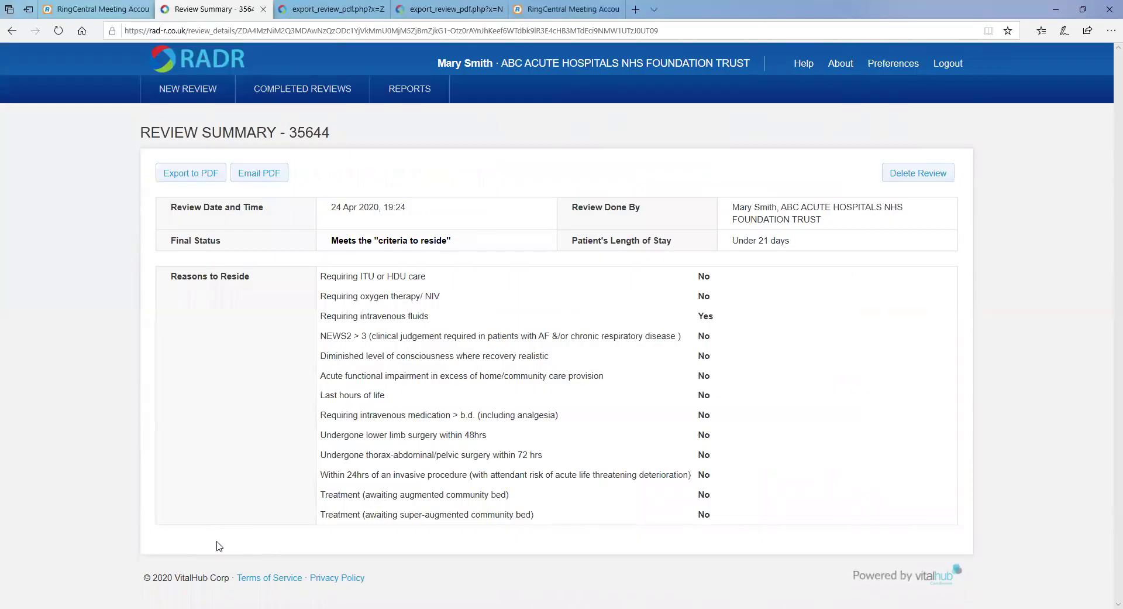
{"action": "left_click", "coordinate": [286, 92]}
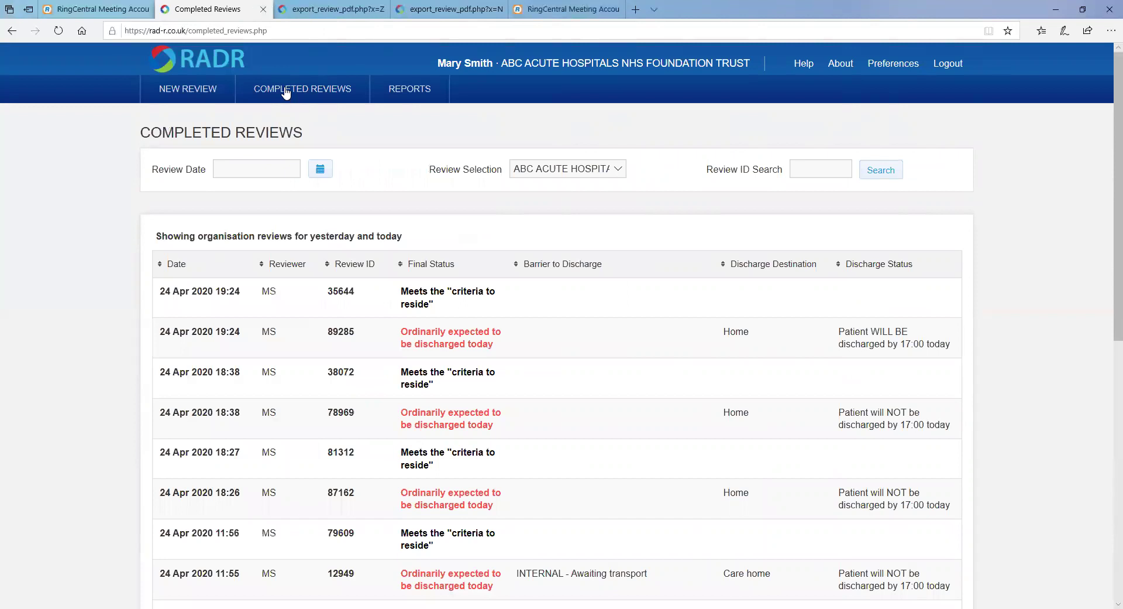
{"action": "left_click", "coordinate": [603, 175]}
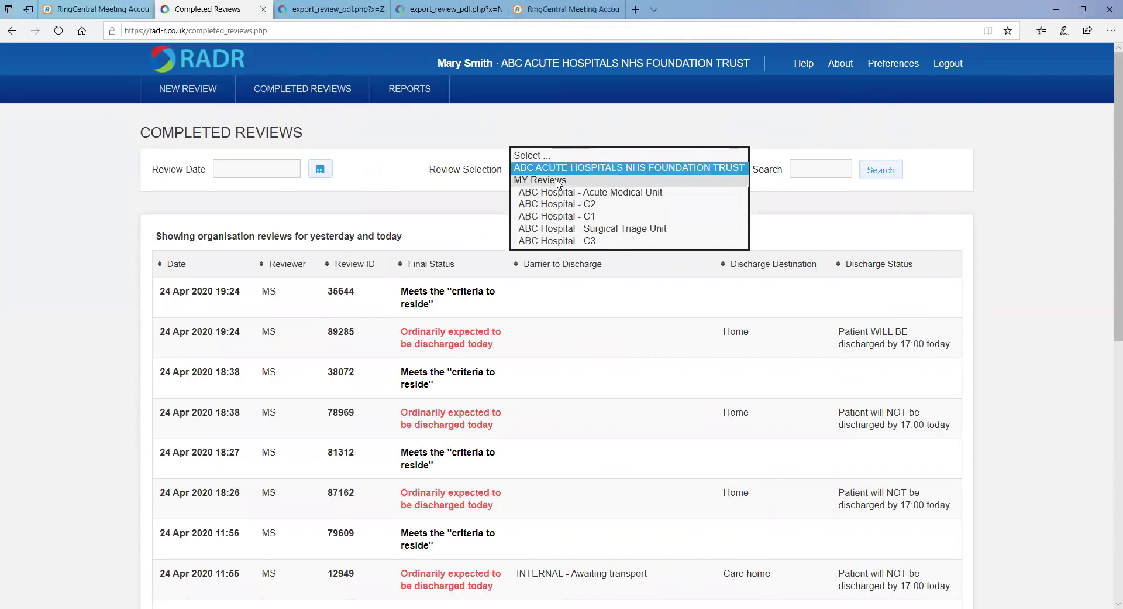
{"action": "left_click", "coordinate": [326, 172]}
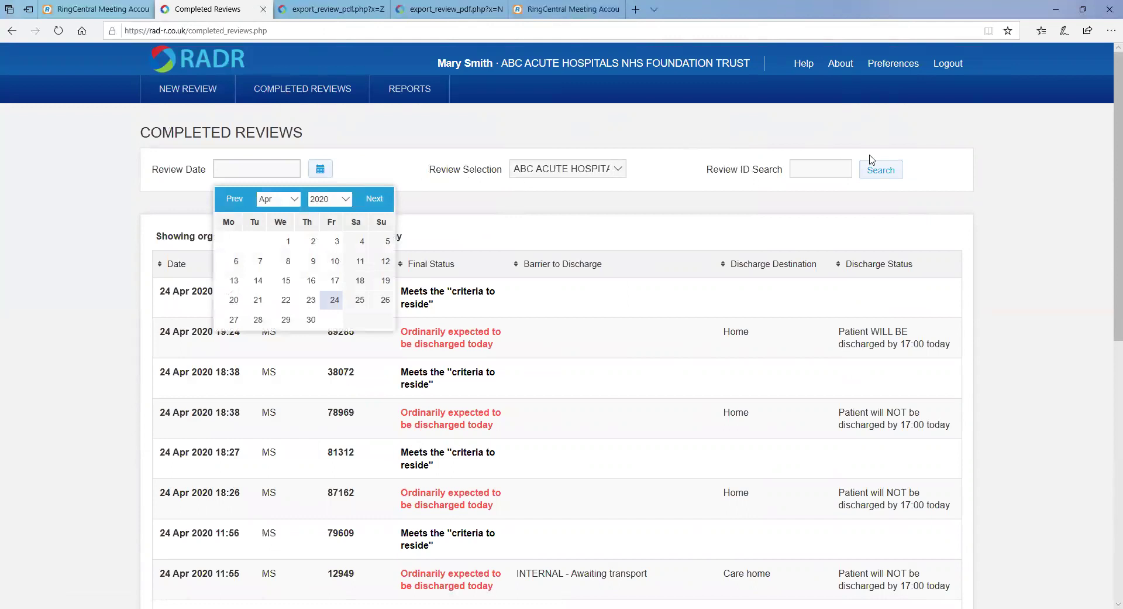
{"action": "left_click", "coordinate": [844, 168]}
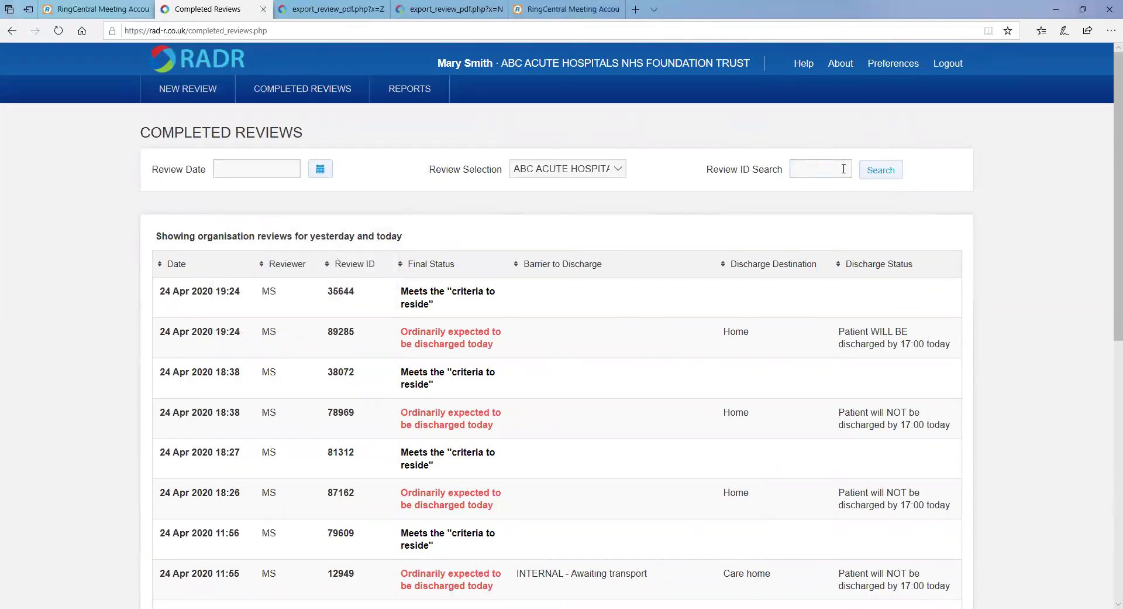
{"action": "left_click", "coordinate": [444, 267]}
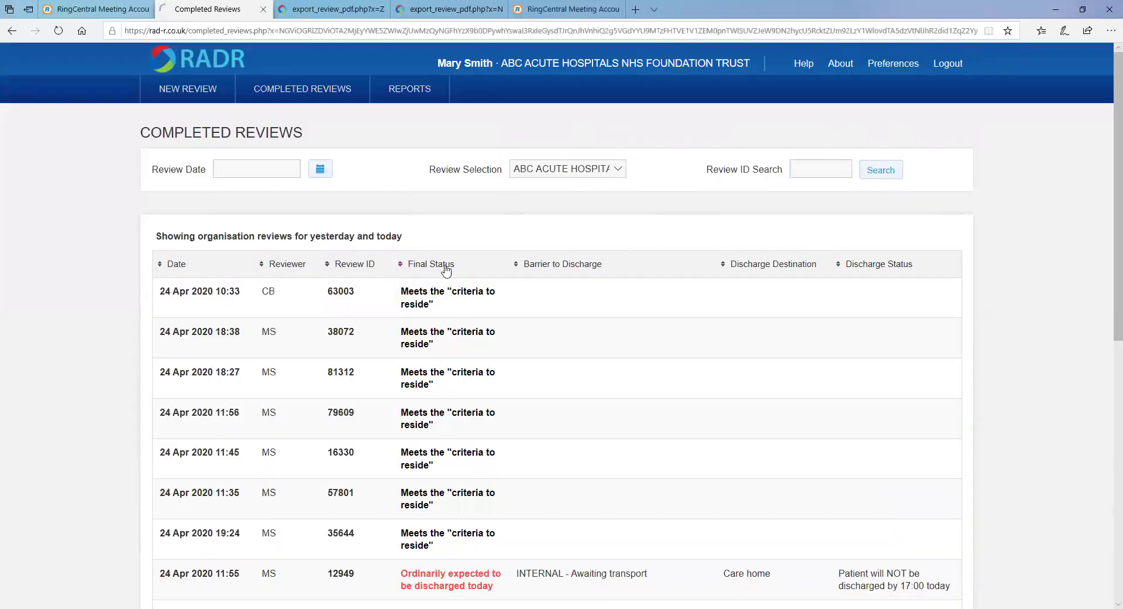
{"action": "left_click", "coordinate": [563, 264]}
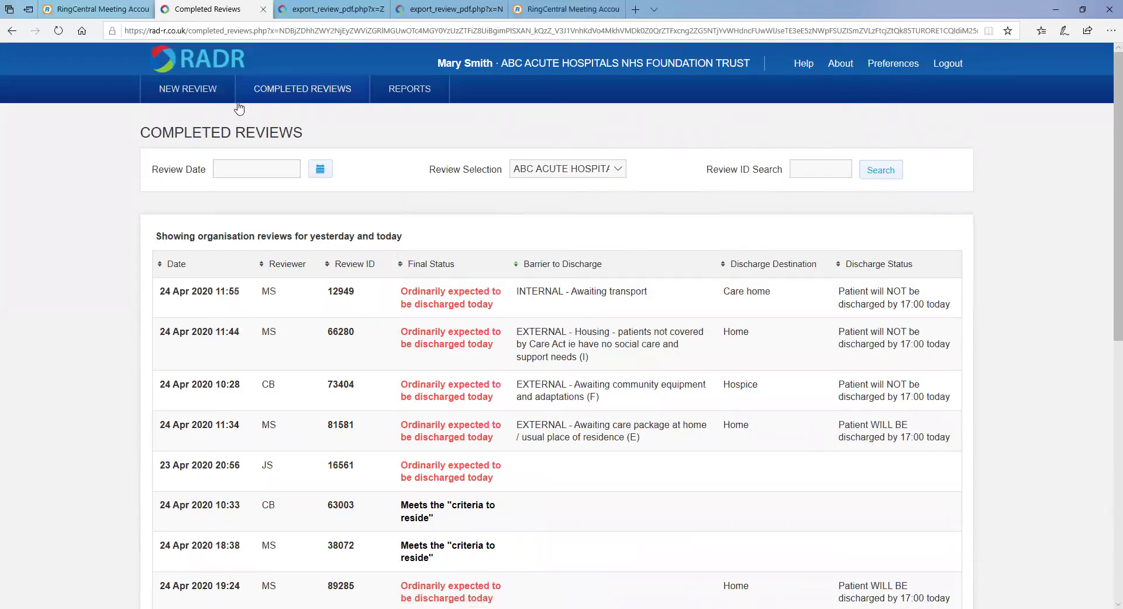
{"action": "left_click", "coordinate": [196, 290]}
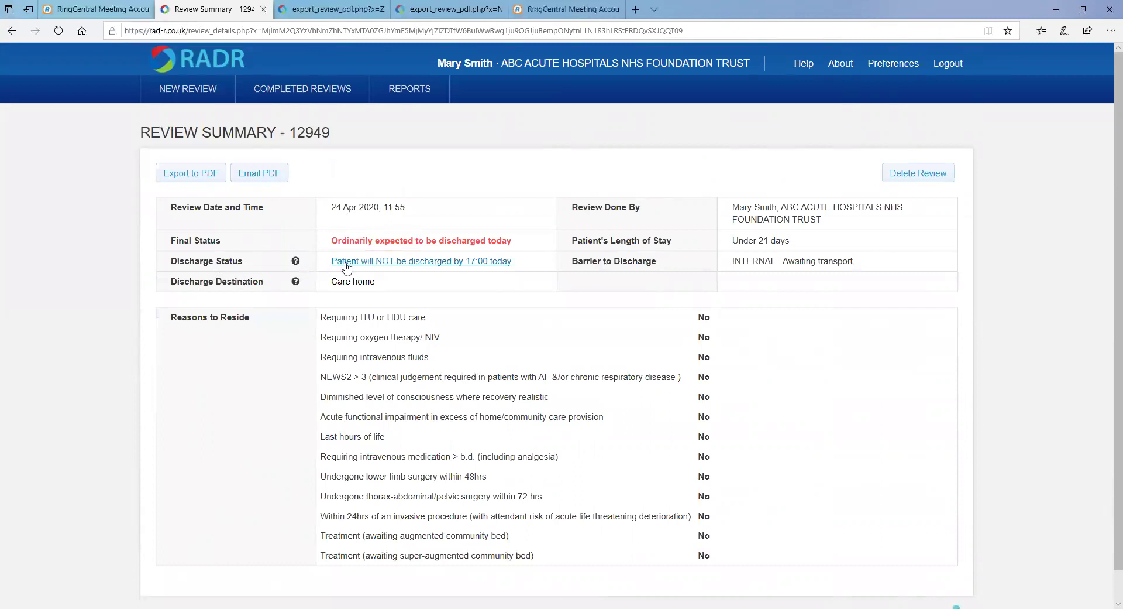
Switch review 12949's discharge status to Unknown and its destination to Rehabilitation bed.
{"action": "left_click", "coordinate": [347, 267]}
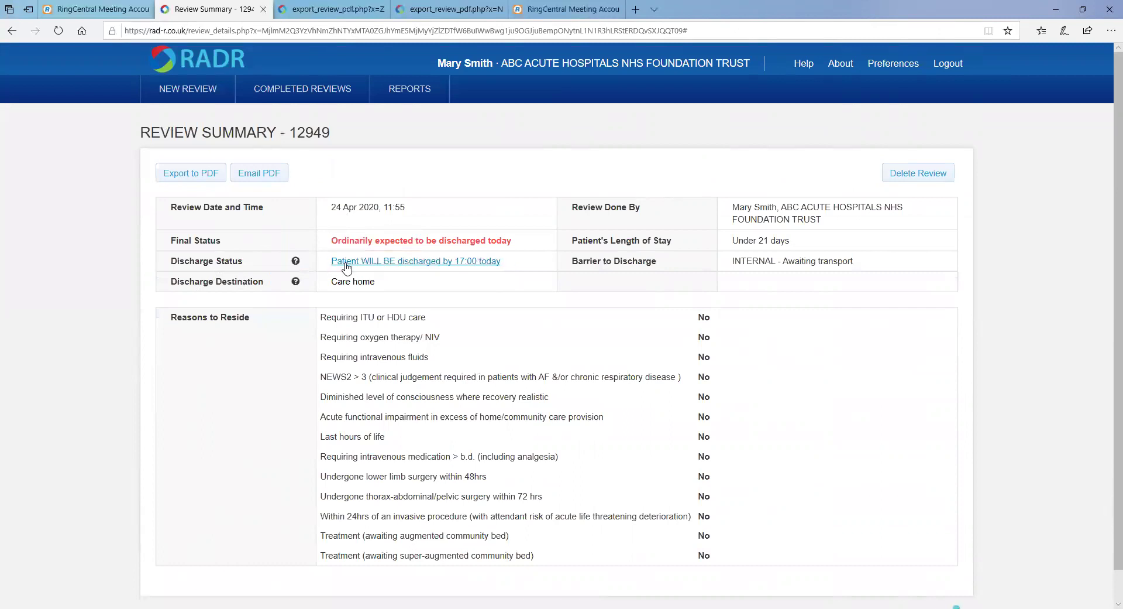
{"action": "left_click", "coordinate": [347, 265]}
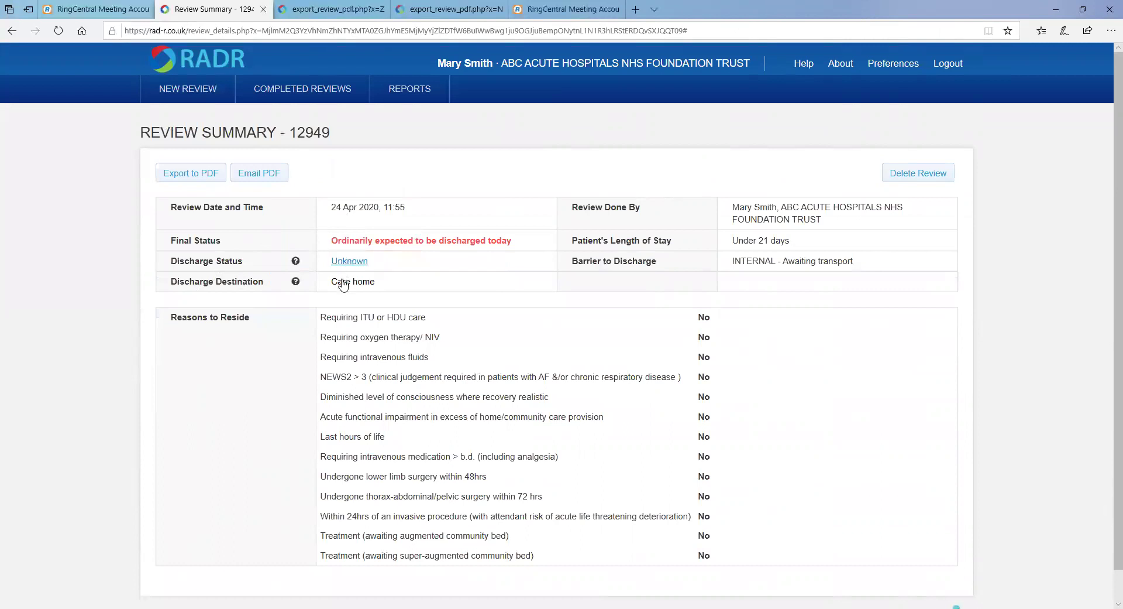
{"action": "left_click", "coordinate": [344, 282]}
{"action": "left_click", "coordinate": [344, 283]}
{"action": "left_click", "coordinate": [387, 95]}
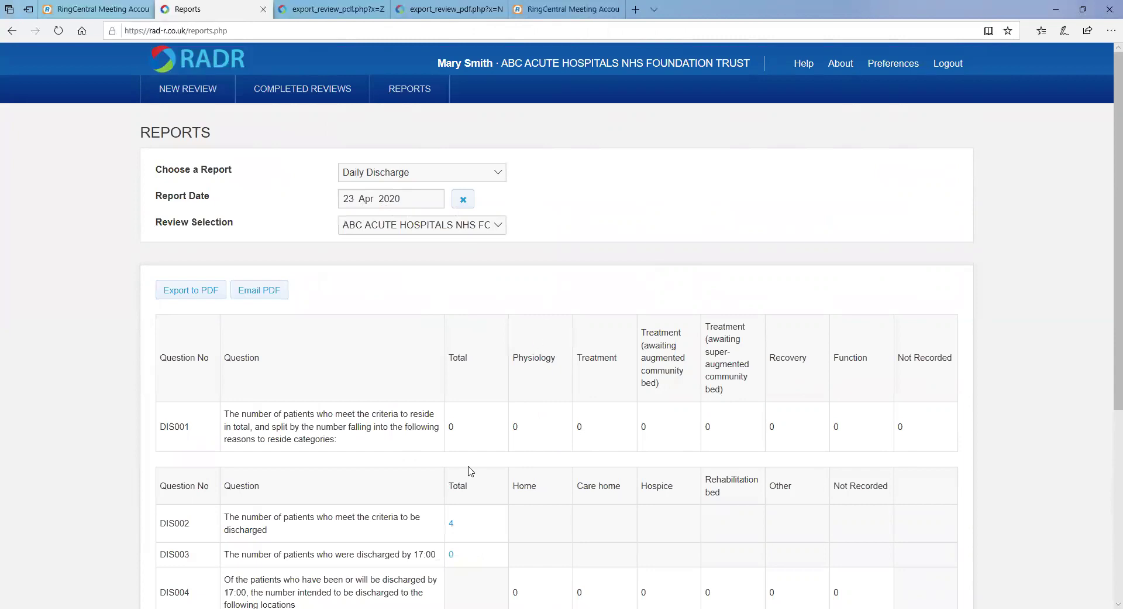
Drill into the DIS002 total of 4 to list its underlying reviews.
{"action": "left_click", "coordinate": [453, 526]}
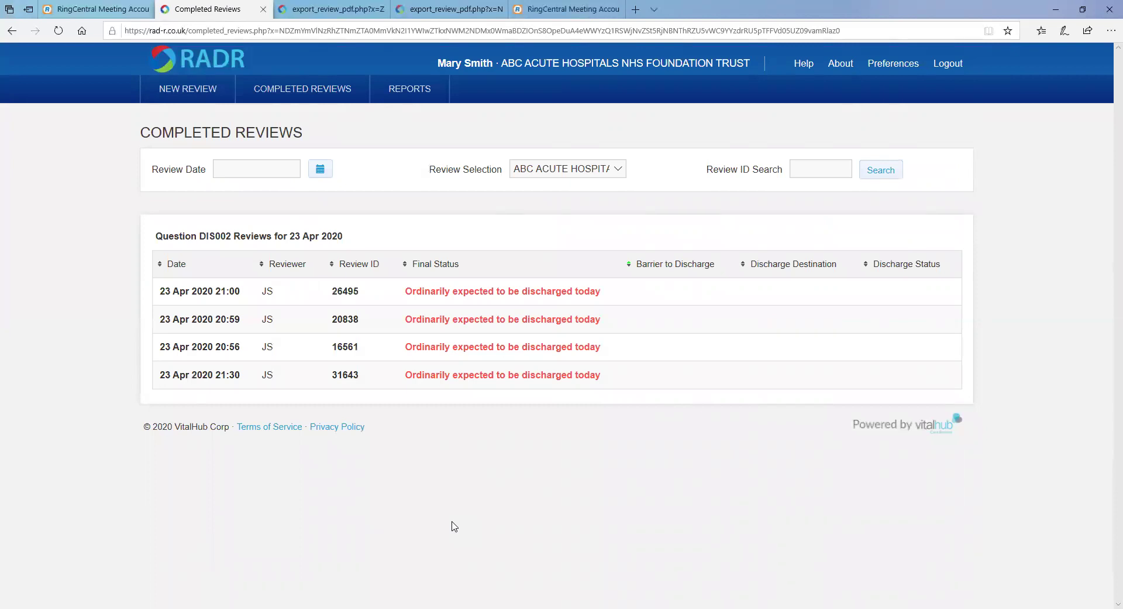
{"action": "left_click", "coordinate": [803, 64]}
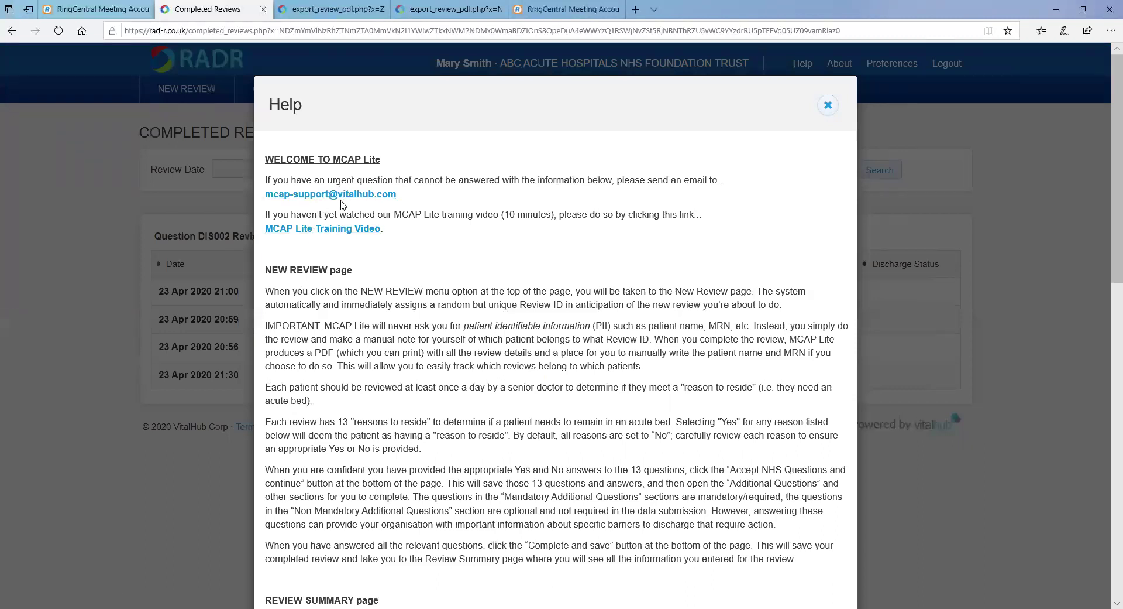
{"action": "left_click", "coordinate": [829, 104]}
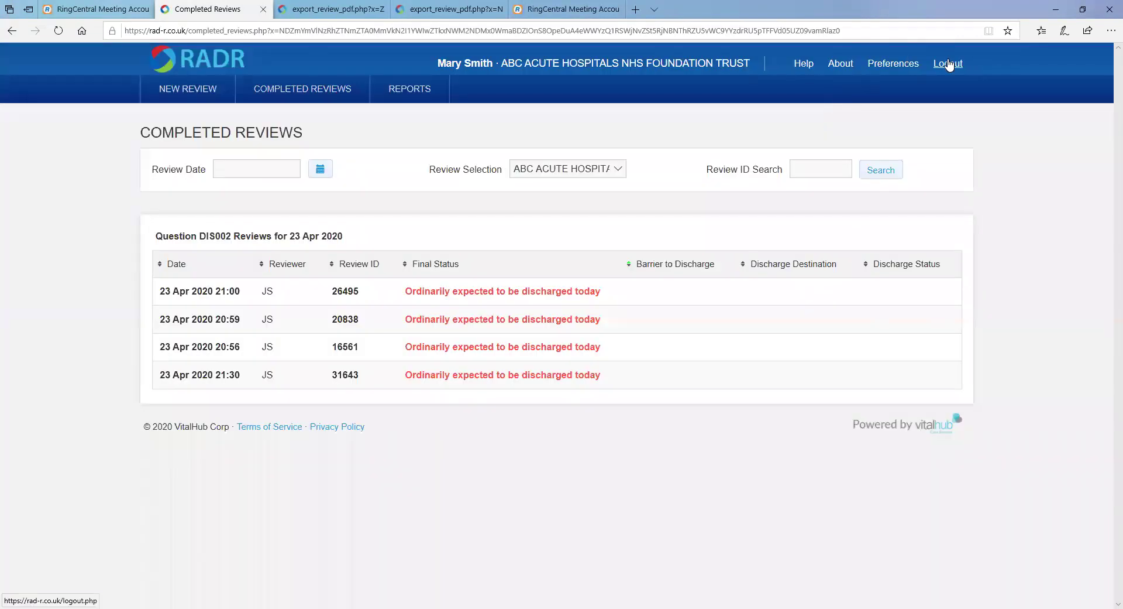